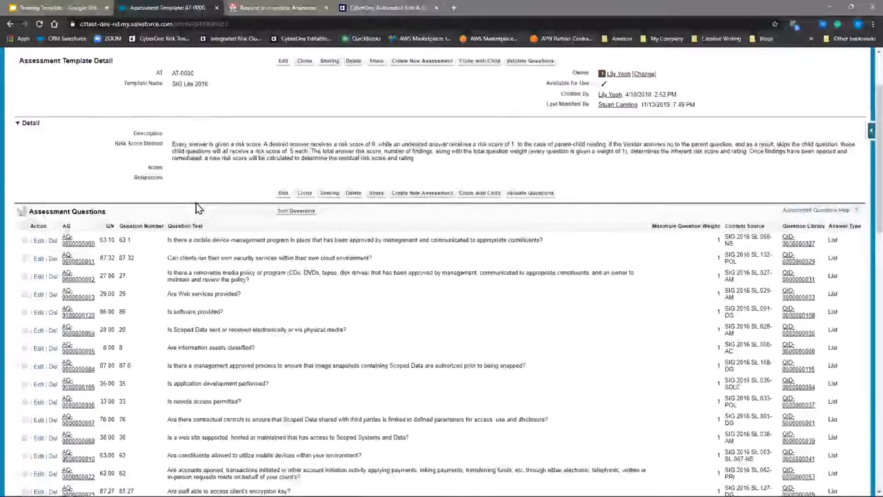
Step: Create and save a new assessment template named "Training template 2" with the description "This is a test template"
scroll(197, 206, up, 2)
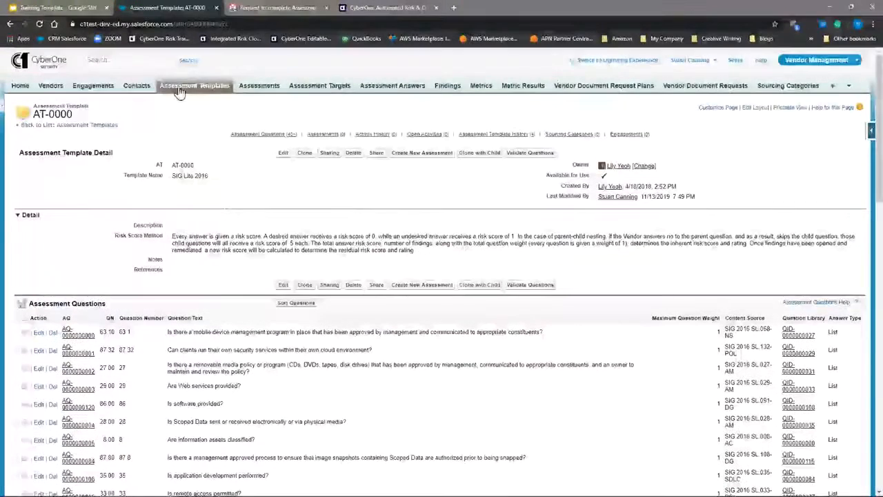
click(178, 88)
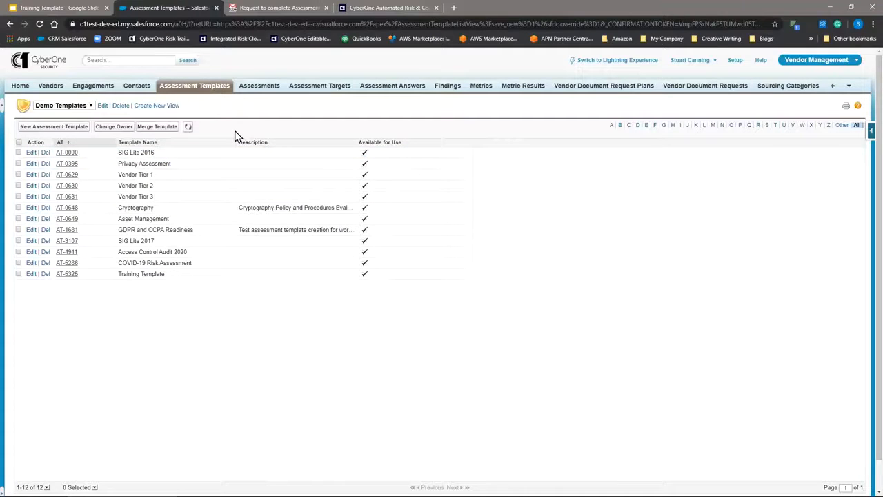
click(58, 128)
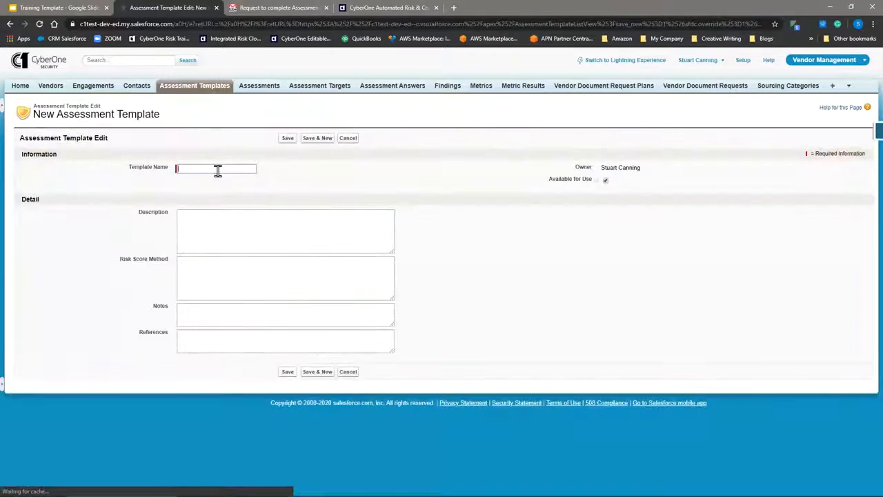
click(218, 169)
text(Tra)
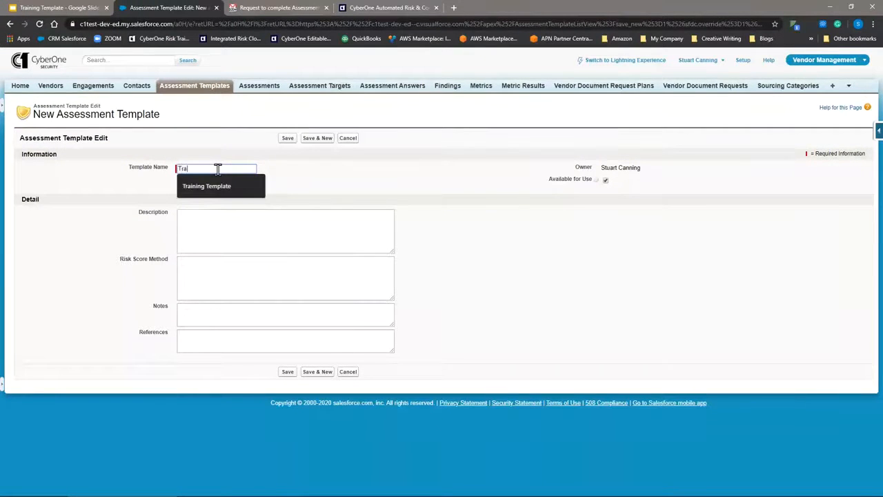
text(iun)
key(BackSpace)
text(ning template 2)
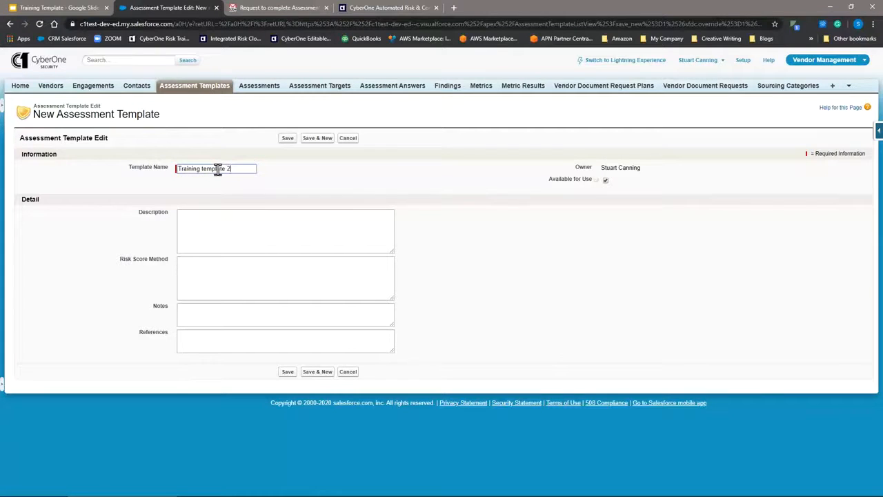
click(203, 214)
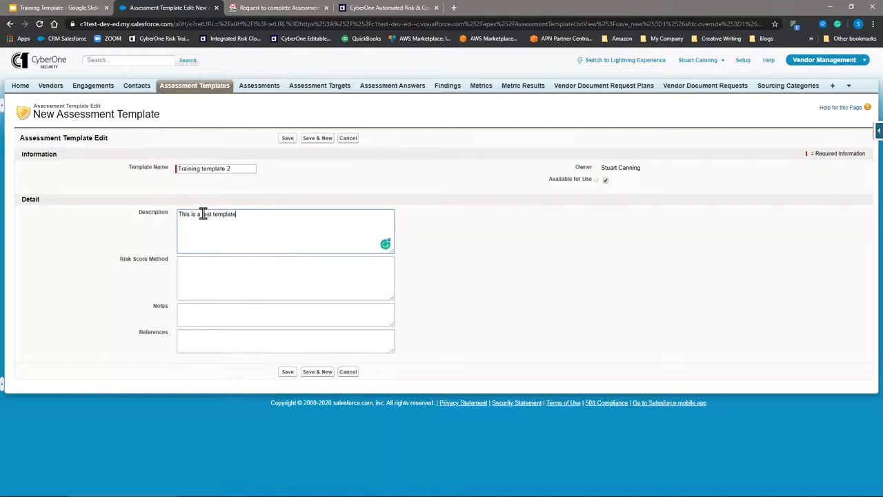
click(204, 264)
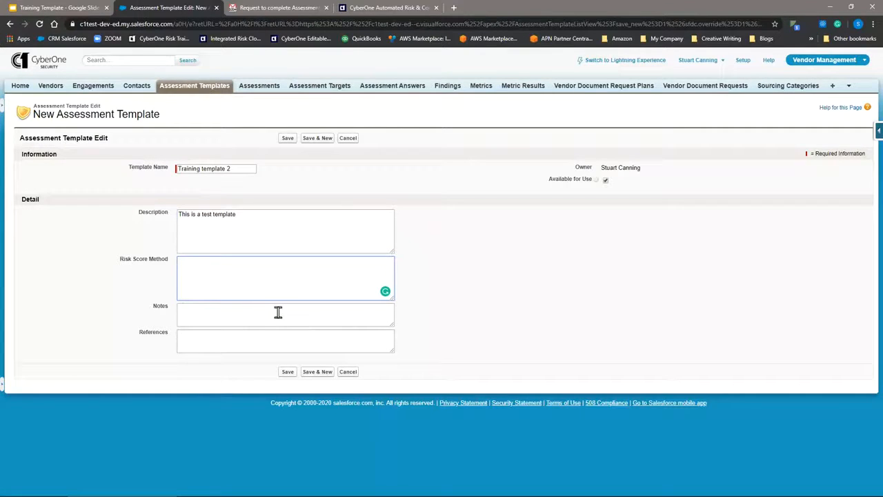
click(288, 371)
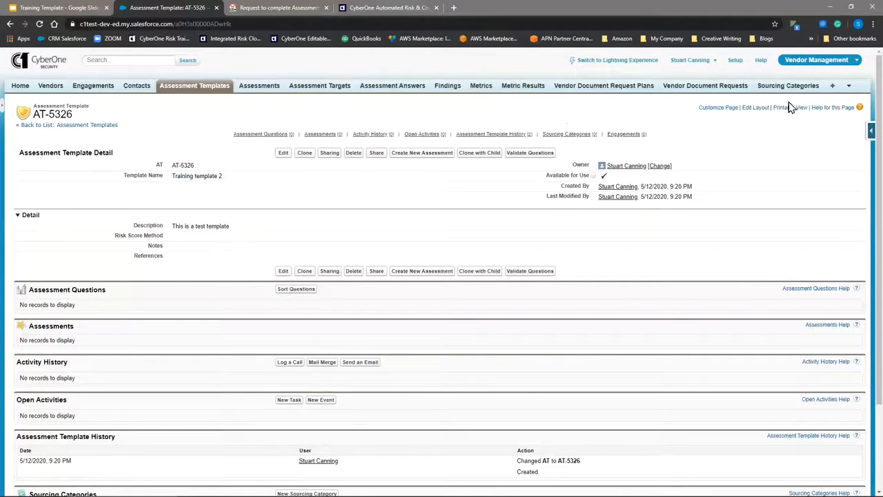
Step: Open the Question Library from the overview of all available tabs
click(834, 92)
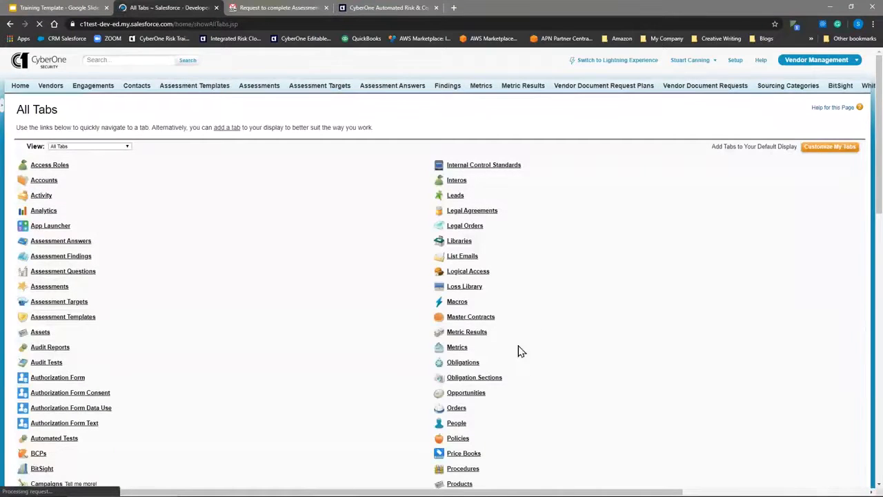
scroll(487, 364, down, 3)
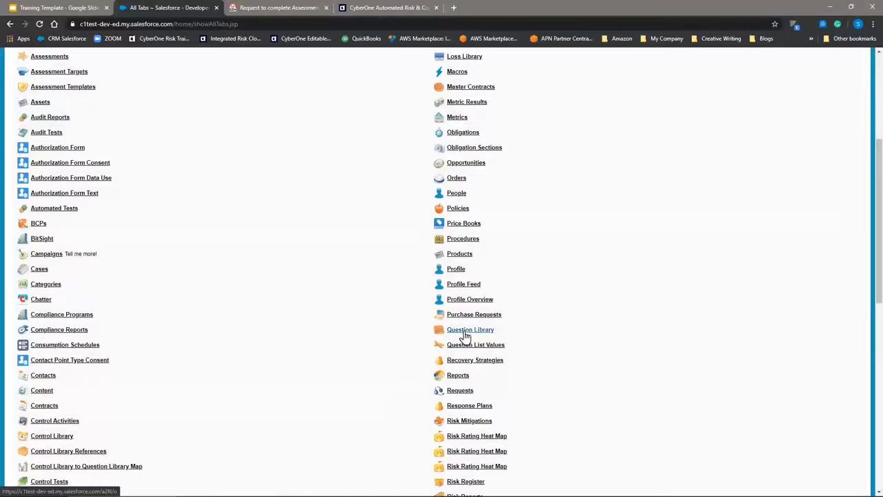
click(464, 333)
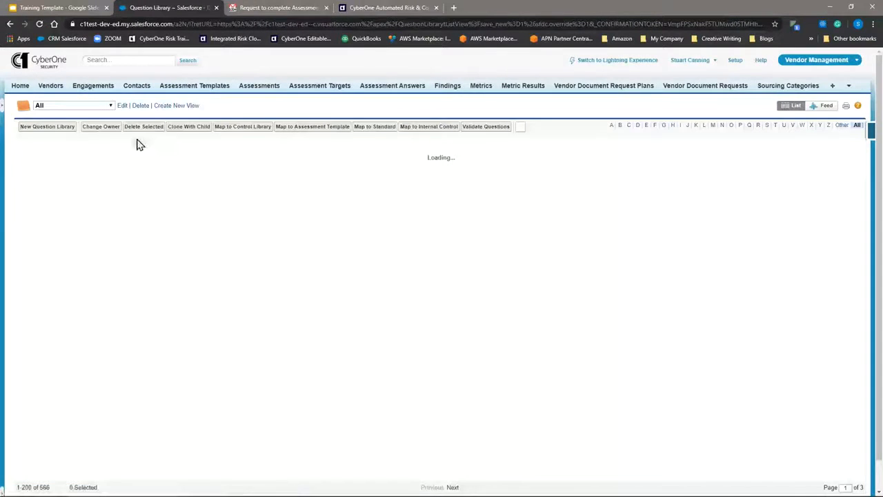
Step: Look through the library's EU GDPR, Contract Due Diligence and Privacy Questions views, ending on the All view sorted by content source
click(96, 105)
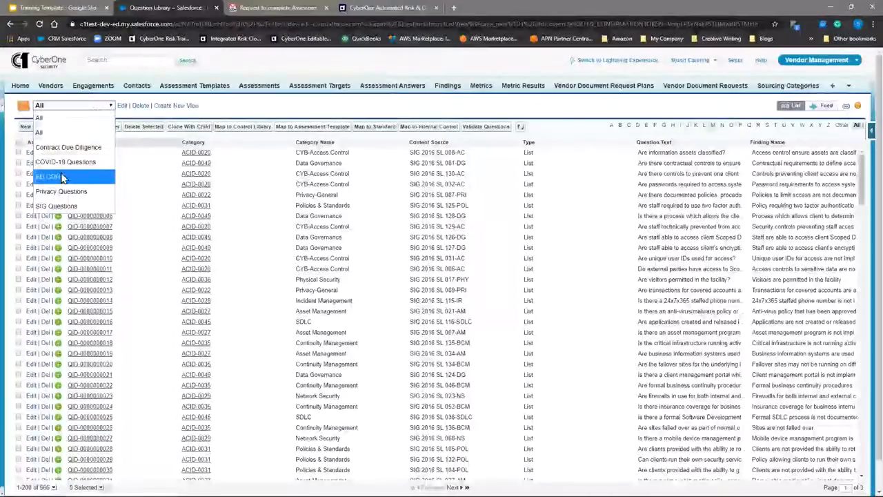
click(73, 176)
click(72, 105)
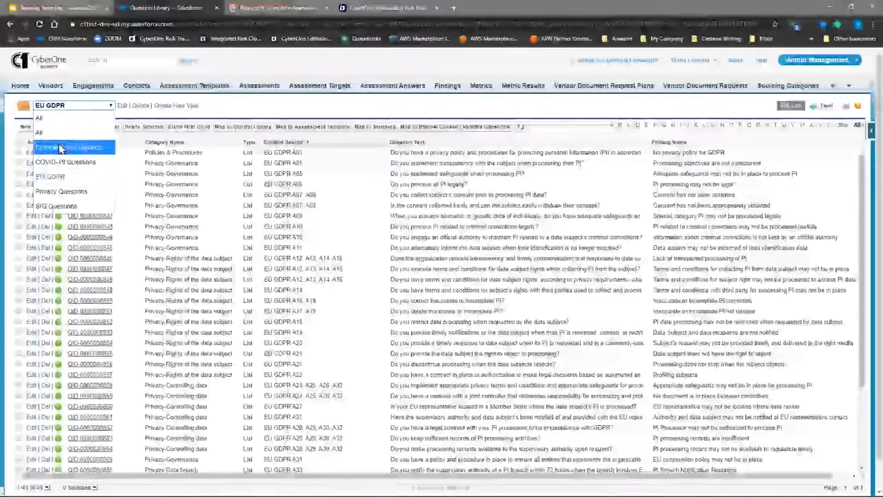
click(61, 148)
click(71, 106)
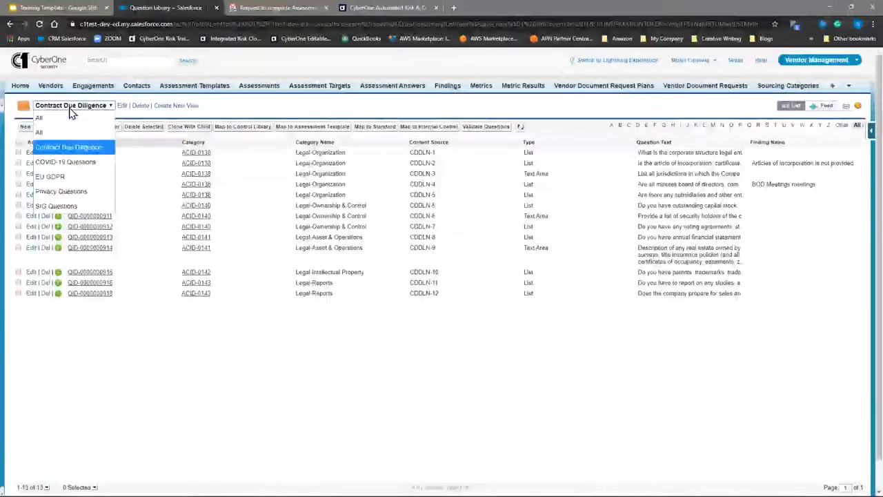
click(61, 191)
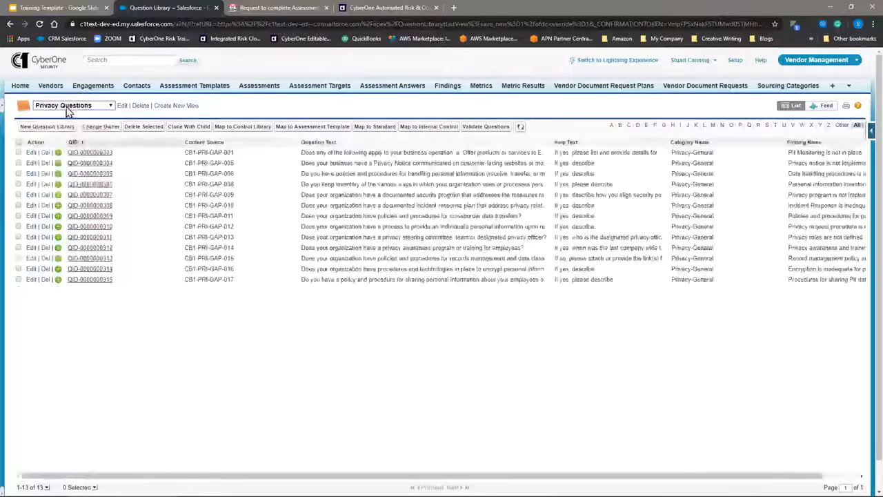
click(67, 107)
click(48, 121)
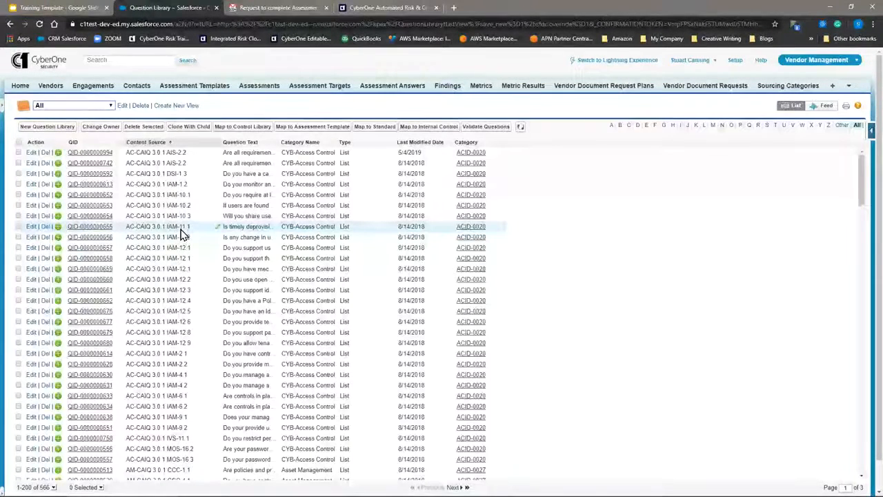
click(19, 164)
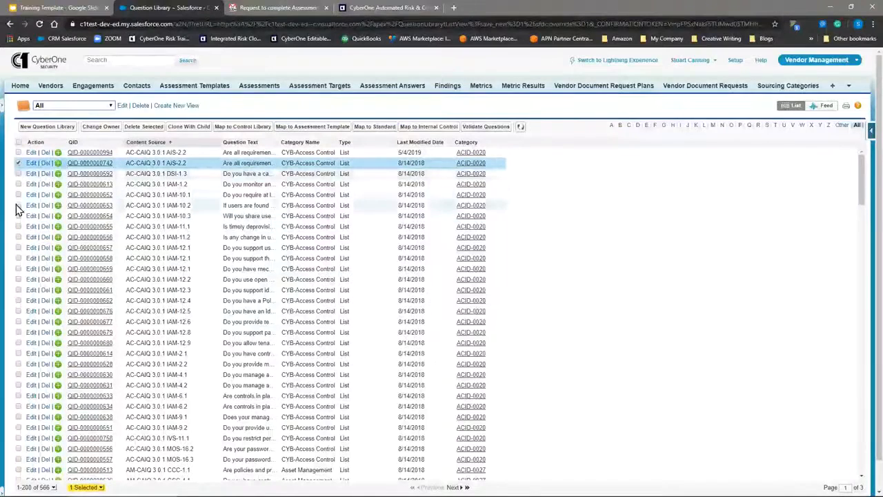
click(18, 184)
click(19, 173)
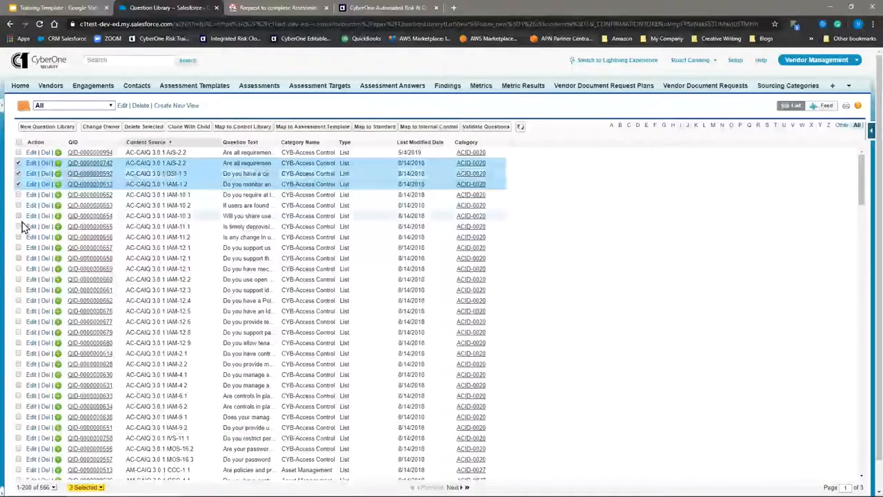
shift+click(18, 259)
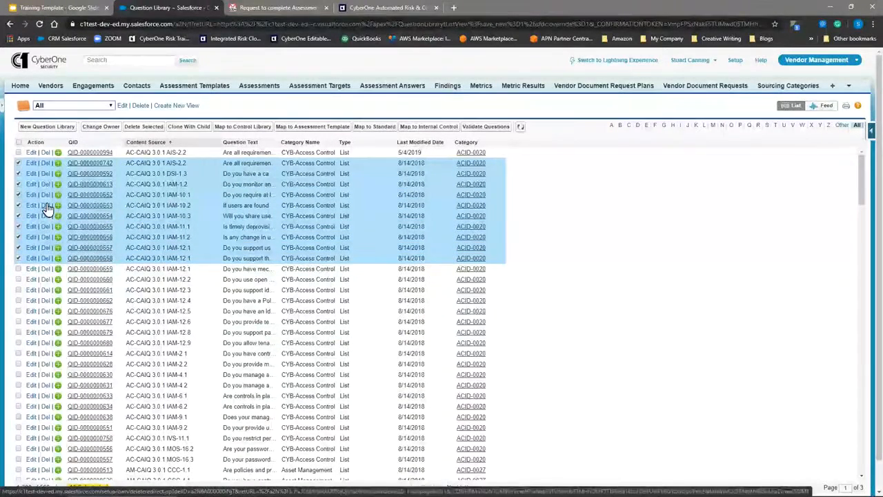
shift+click(19, 322)
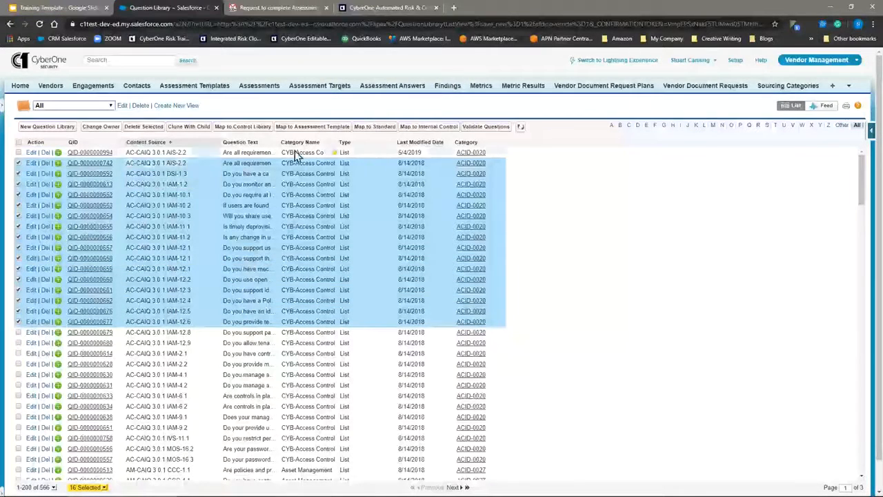
click(312, 129)
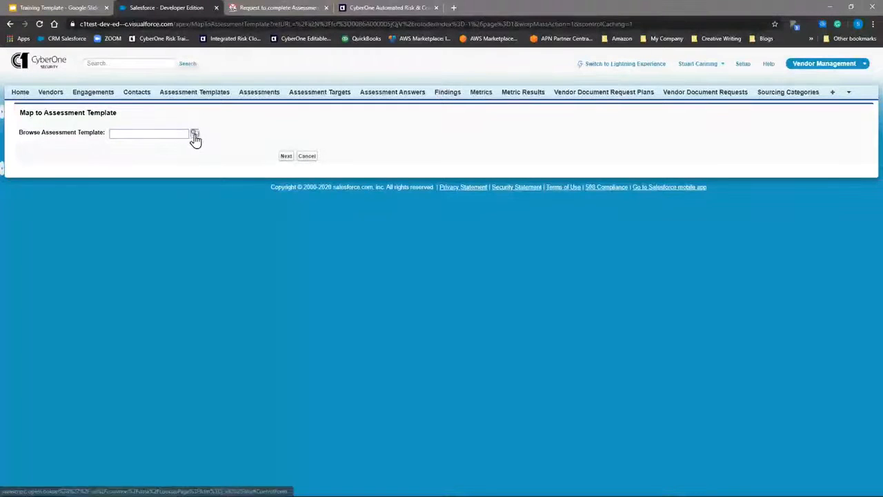
click(195, 133)
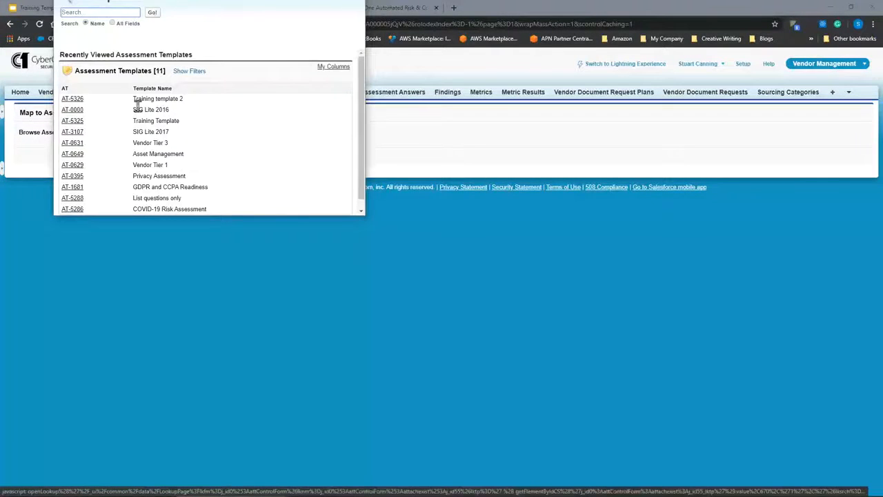
click(73, 100)
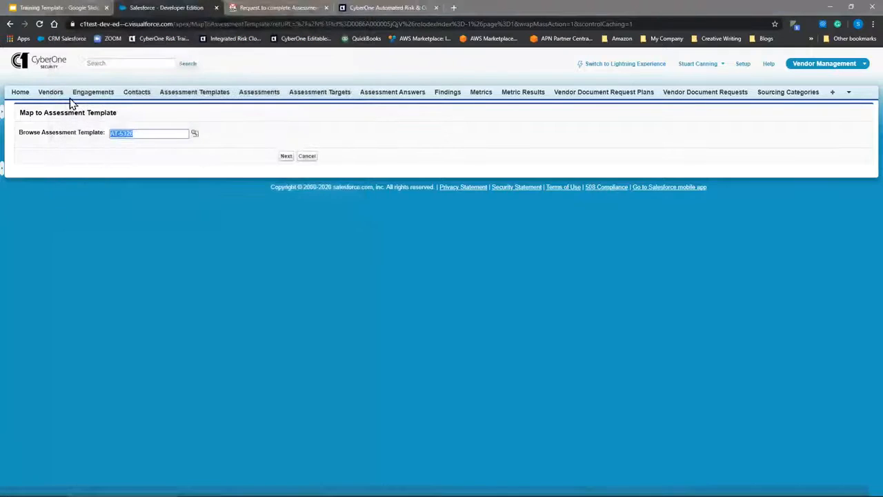
click(285, 156)
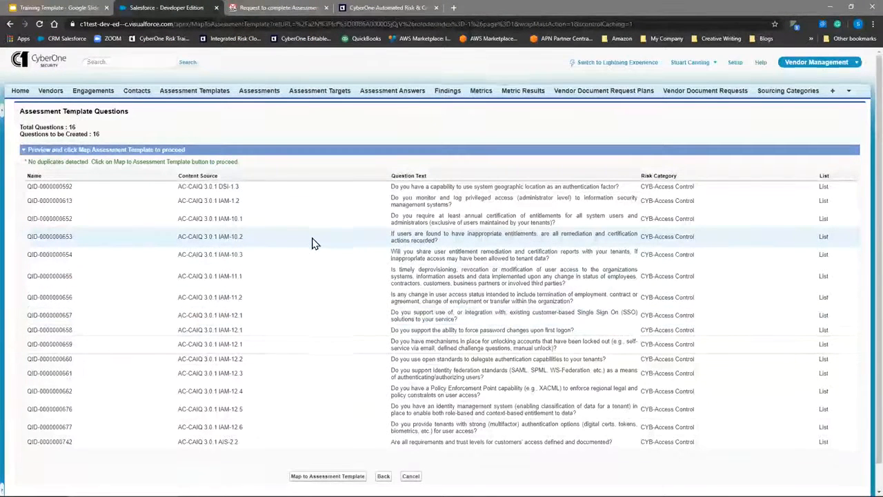
scroll(243, 269, down, 1)
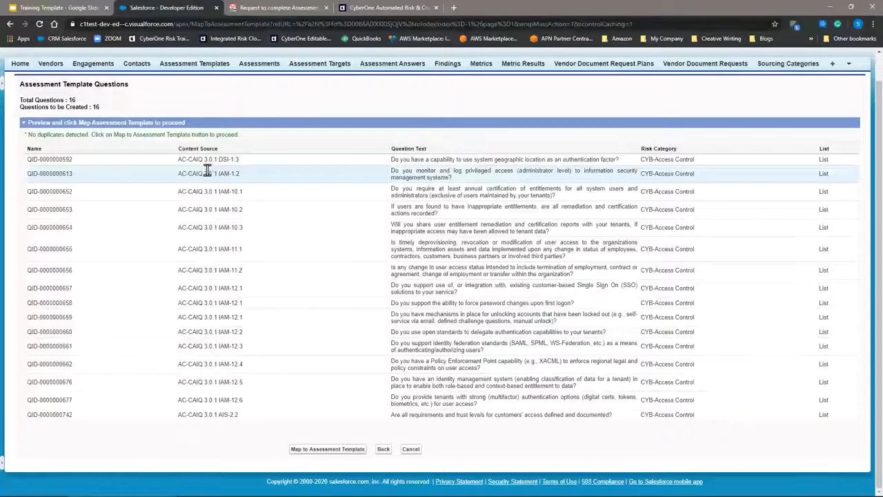
click(295, 449)
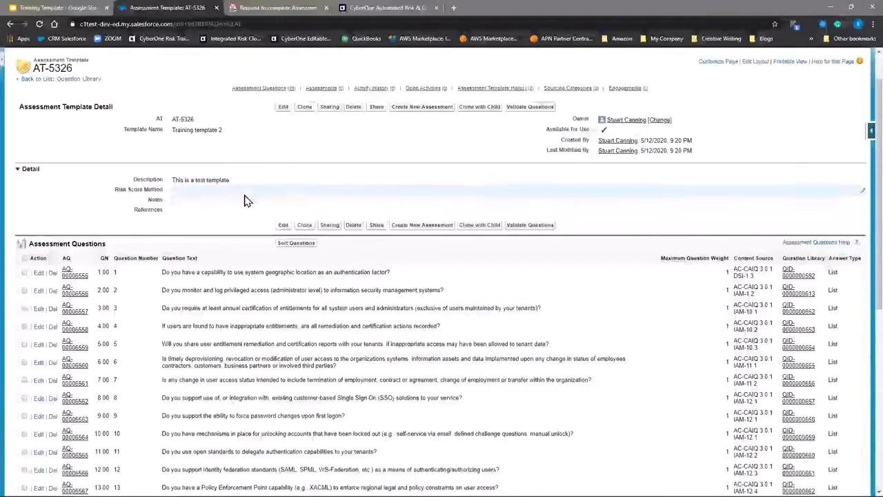
Step: Review the questions mapped to Training template 2 and open them for sorting
scroll(247, 200, down, 3)
scroll(246, 198, up, 2)
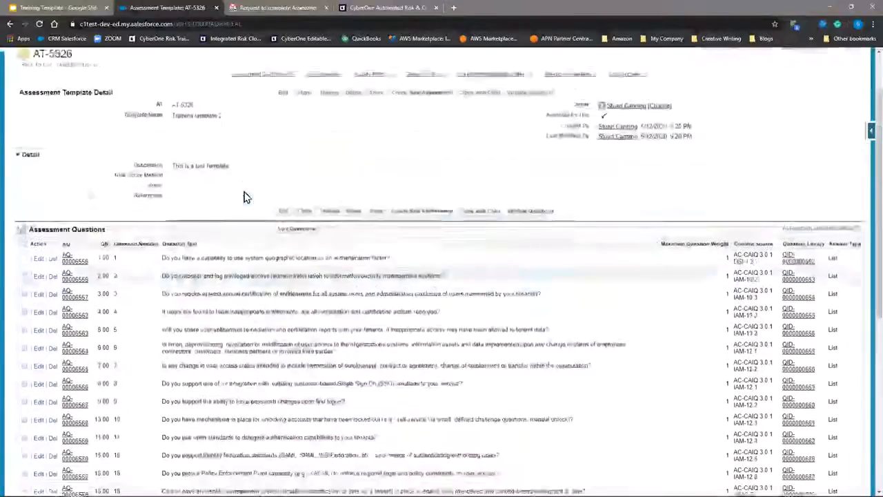
click(295, 245)
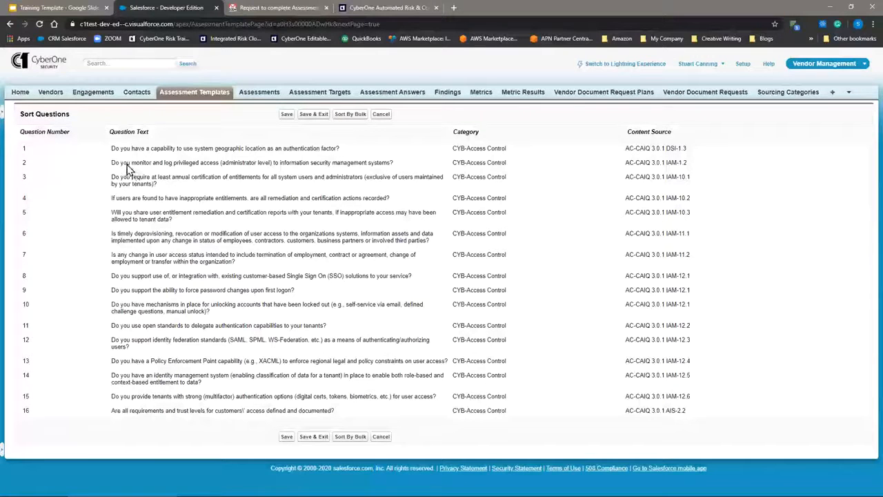
Step: Try nesting the privileged access question under question 1 as a child, and restore the original flat question order
drag(128, 169, 171, 150)
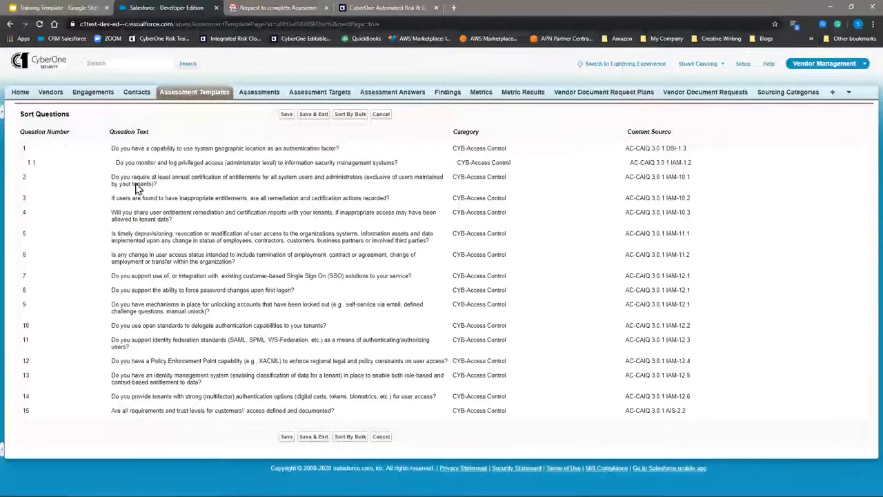
drag(137, 187, 87, 165)
drag(128, 188, 81, 171)
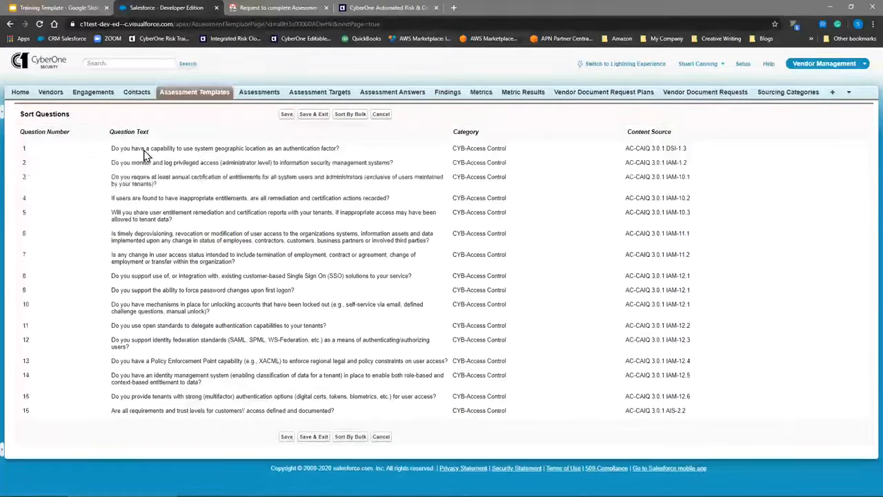
Step: Sort the deprovisioning question second and annual certification third, nest geographic location and inappropriate entitlements as 3.1 and 3.2, save, and return to the template list
drag(145, 156, 98, 181)
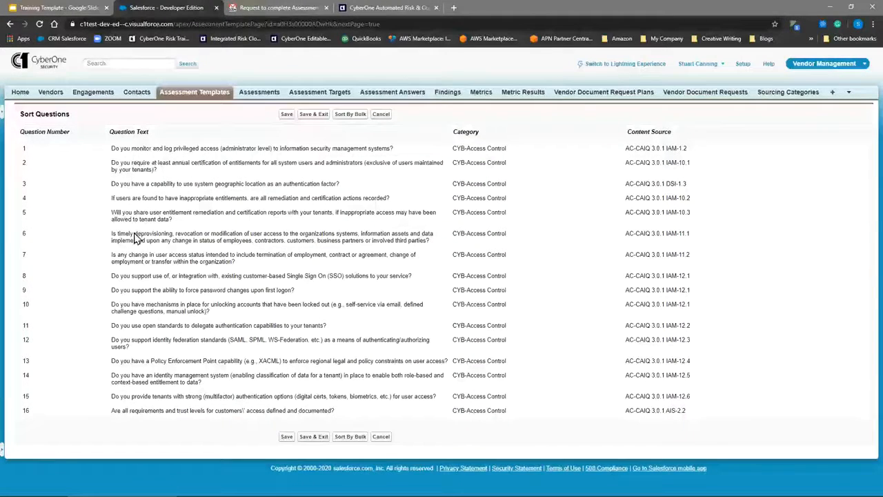
drag(136, 237, 87, 168)
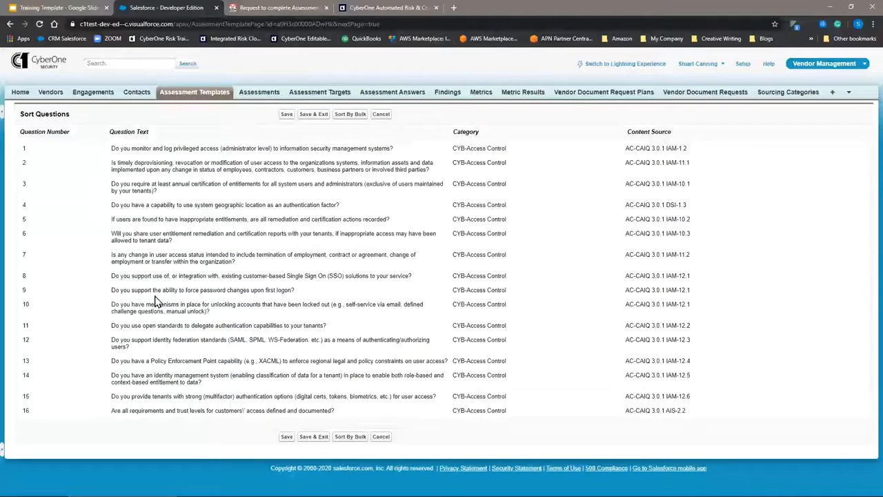
mouse_move(132, 210)
mouse_down()
mouse_move(145, 201)
mouse_move(145, 214)
mouse_move(128, 202)
mouse_up()
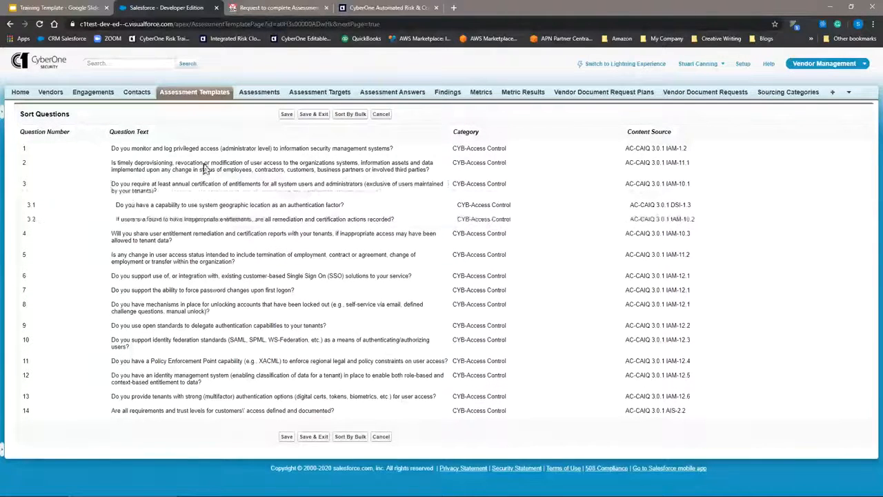
click(310, 119)
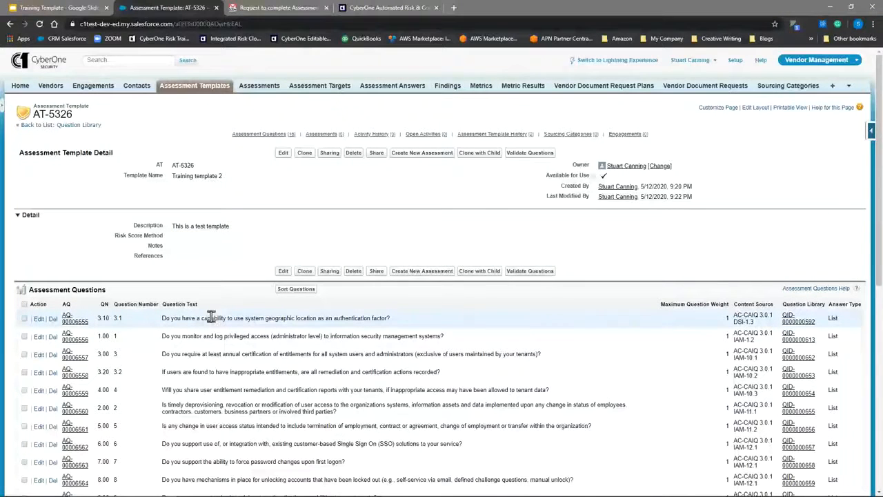
click(197, 86)
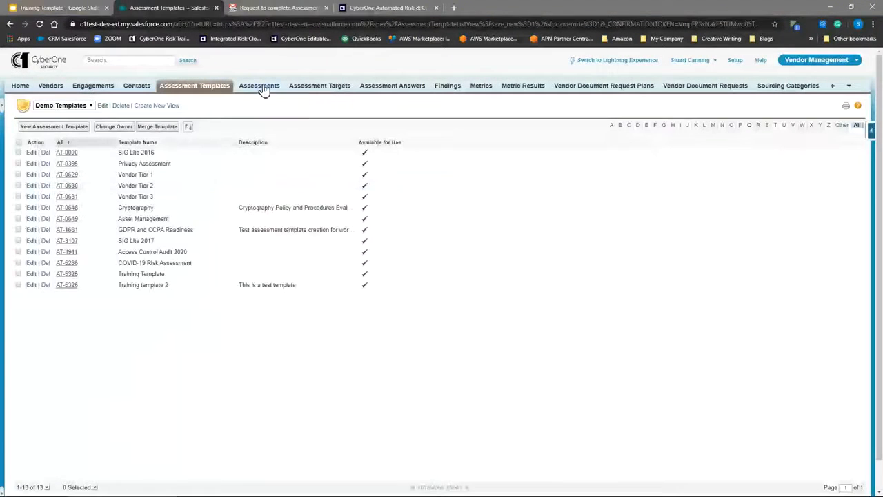
Step: Try creating a new assessment based on template AT-5326, Training template 2, and discard it without saving
click(261, 89)
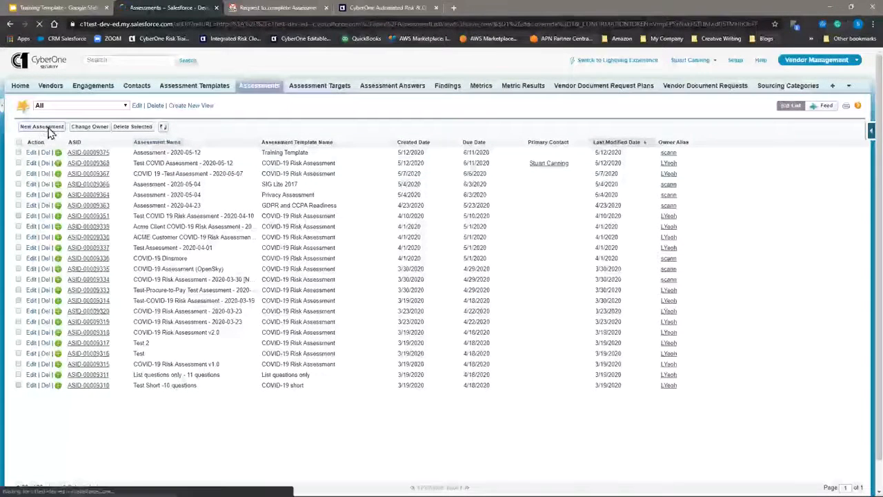
click(48, 129)
click(259, 151)
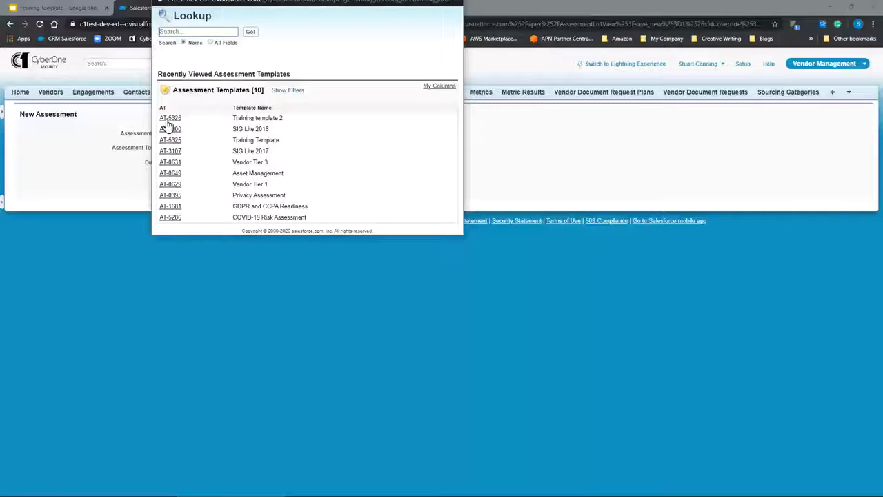
click(169, 119)
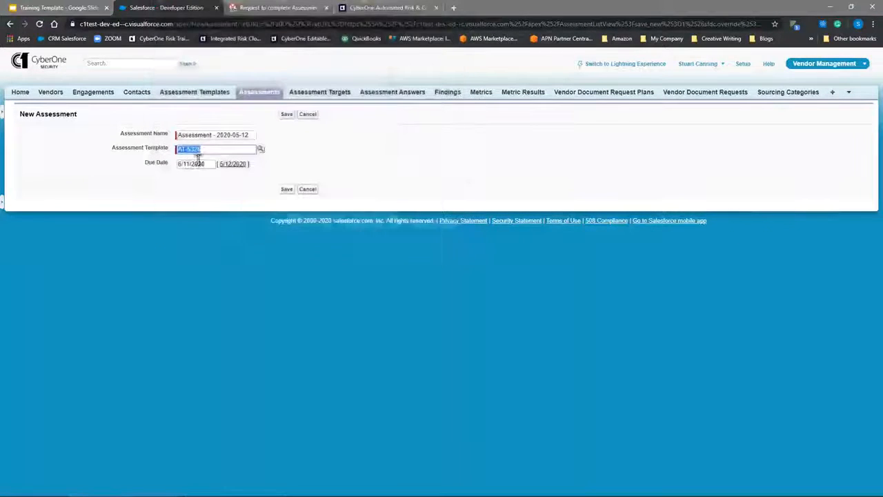
click(301, 119)
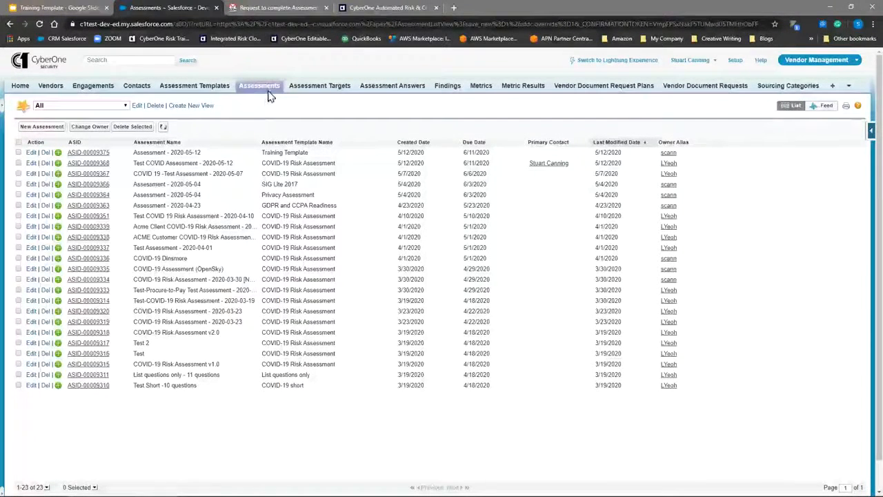
Step: Switch to the CyberOne risk assessment answers page and answer Yes to question 1 on the continuous security monitoring policy
click(375, 11)
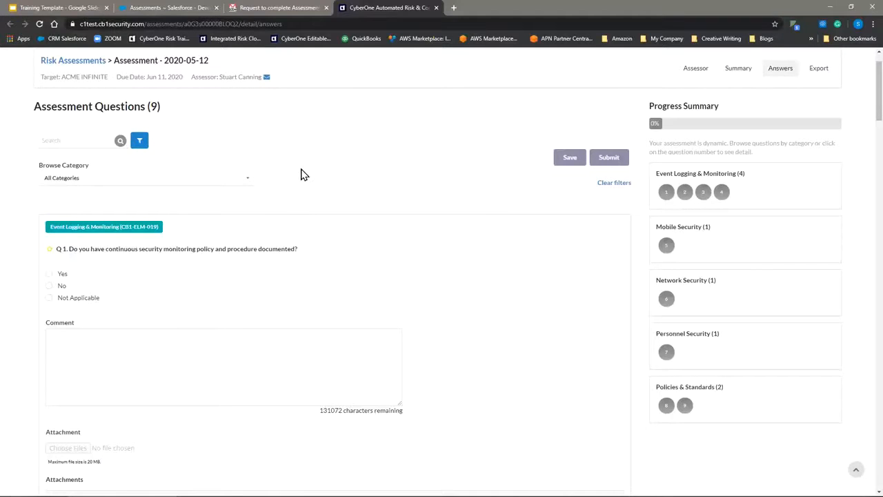
scroll(99, 281, down, 2)
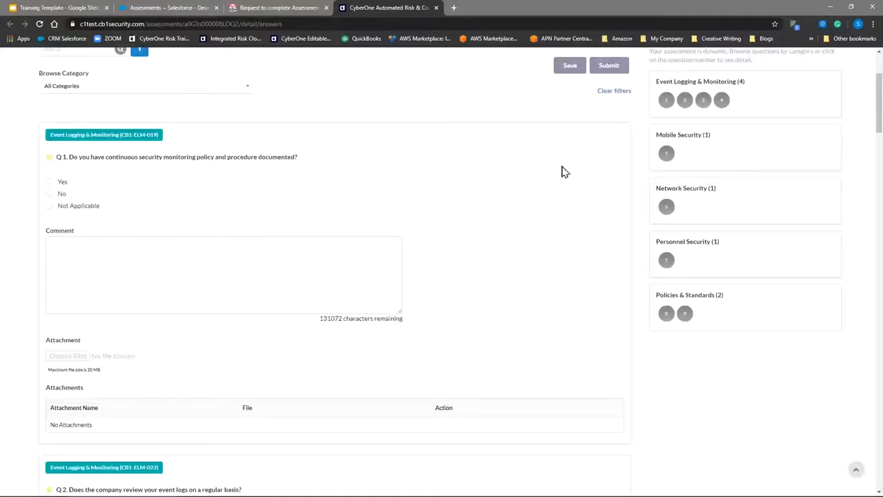
scroll(466, 119, up, 1)
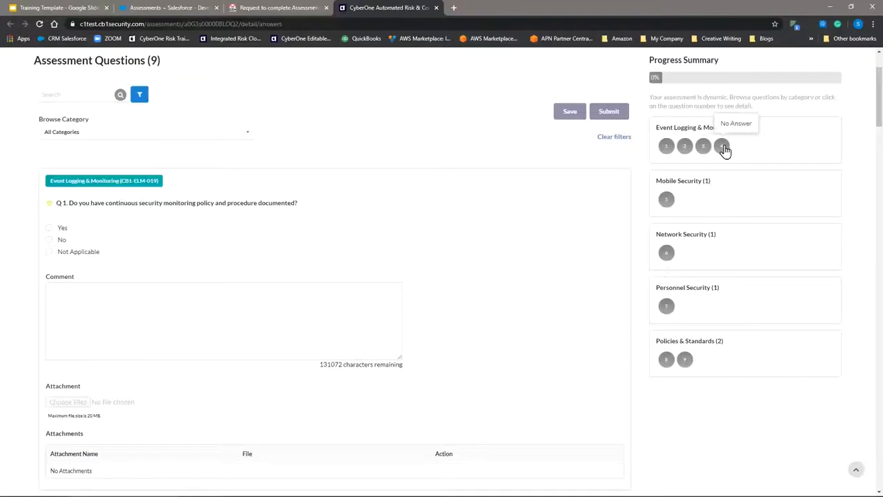
scroll(202, 202, down, 1)
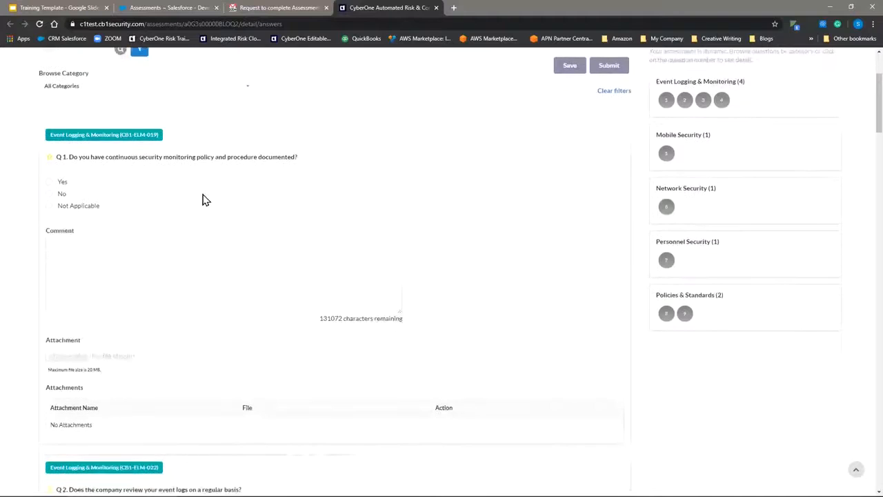
click(49, 182)
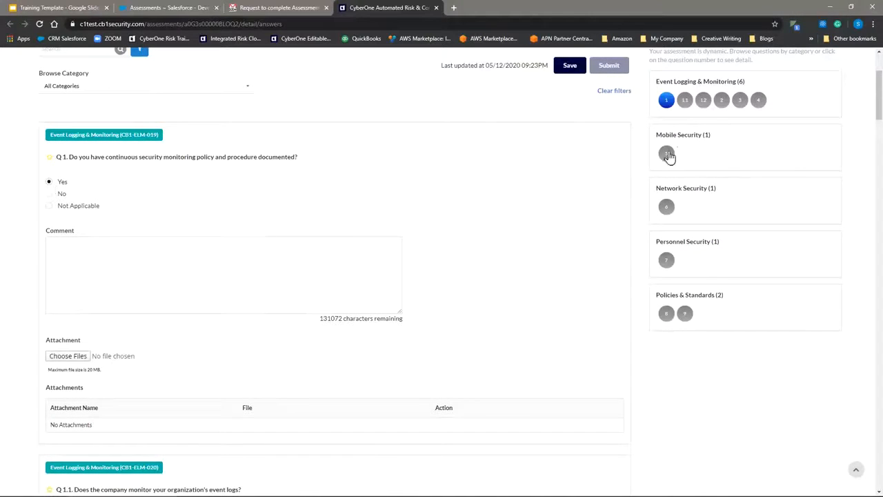
Step: Answer Yes to child questions 1.1 on monitoring event logs and 1.2 on monitoring unauthorized access to the internal network
scroll(278, 195, down, 1)
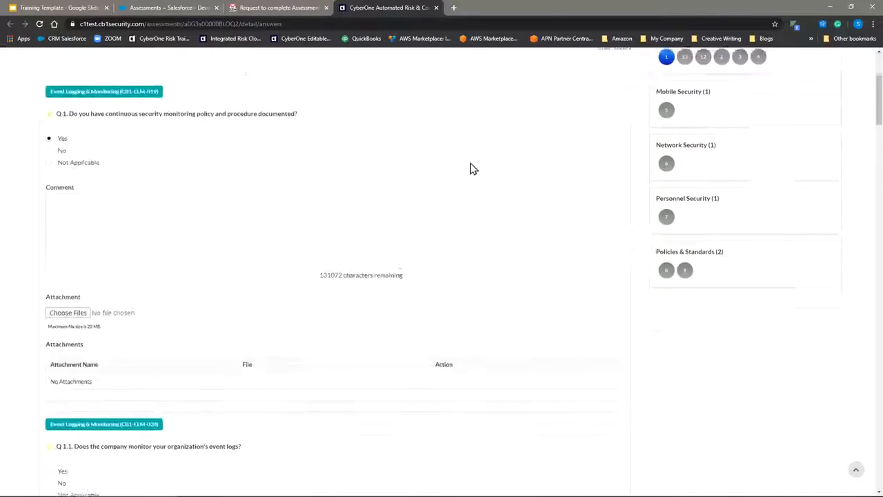
scroll(470, 169, up, 1)
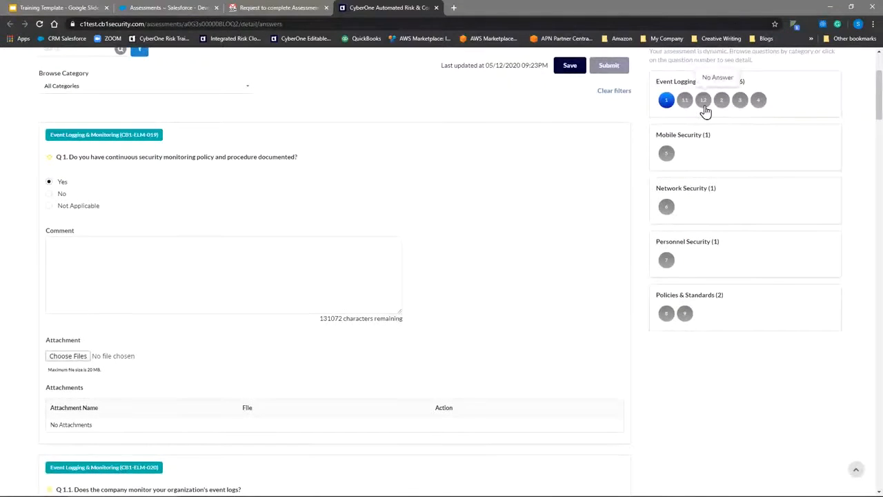
scroll(158, 365, down, 3)
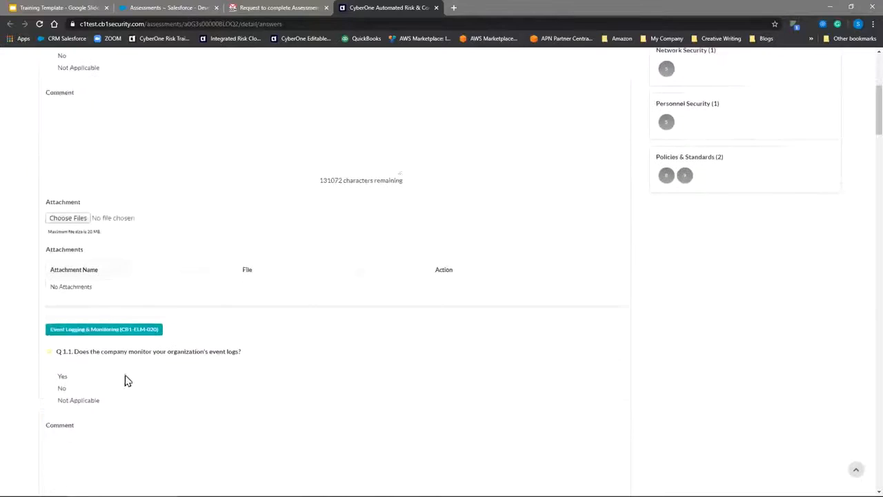
click(48, 377)
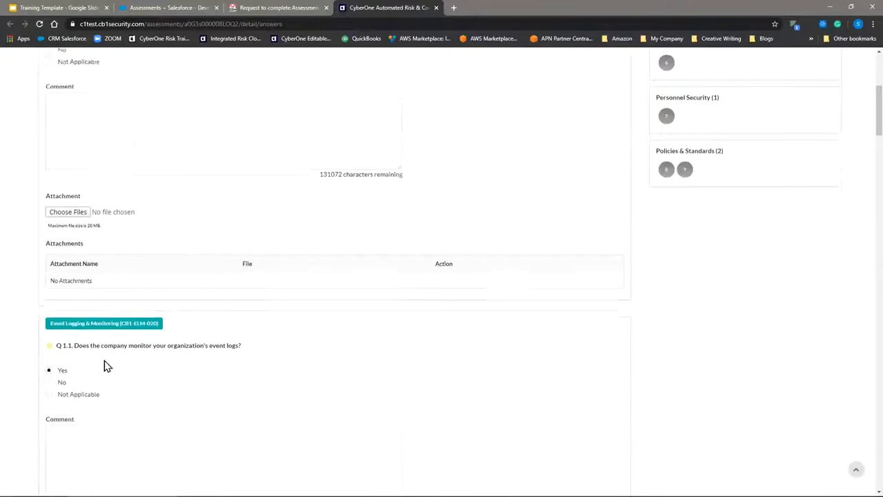
scroll(107, 366, down, 5)
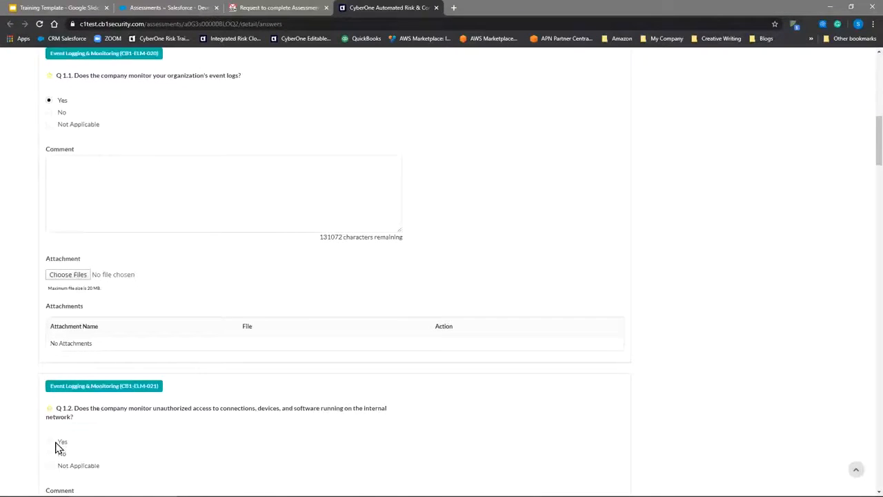
click(49, 442)
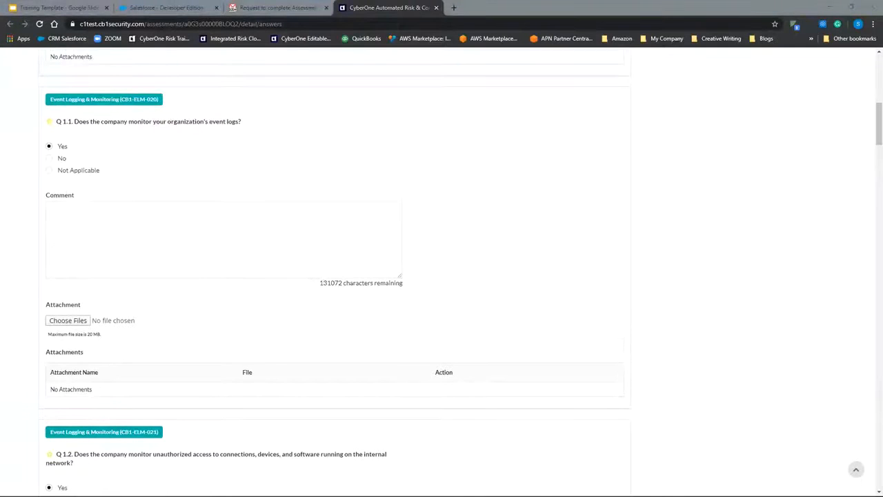
Step: Answer question 7 on annual security awareness training with Yes, check its child question 7.1, and change the answer to No
scroll(160, 186, down, 10)
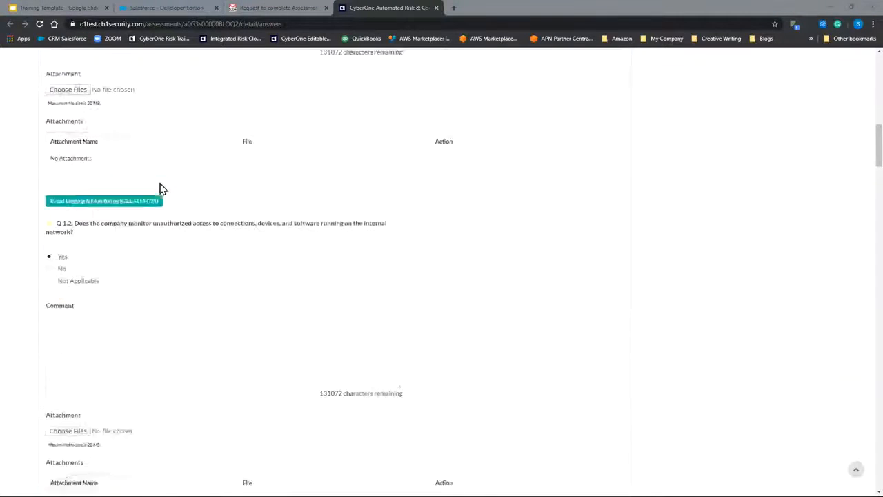
scroll(160, 186, down, 12)
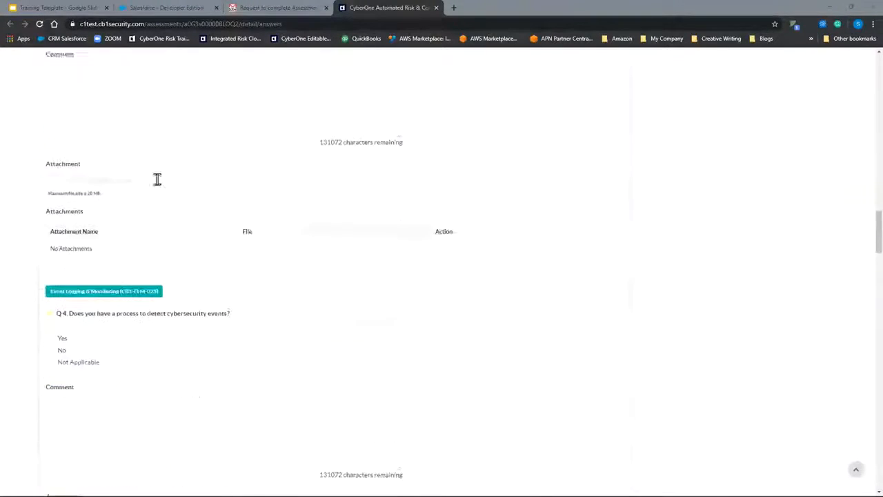
scroll(154, 185, down, 8)
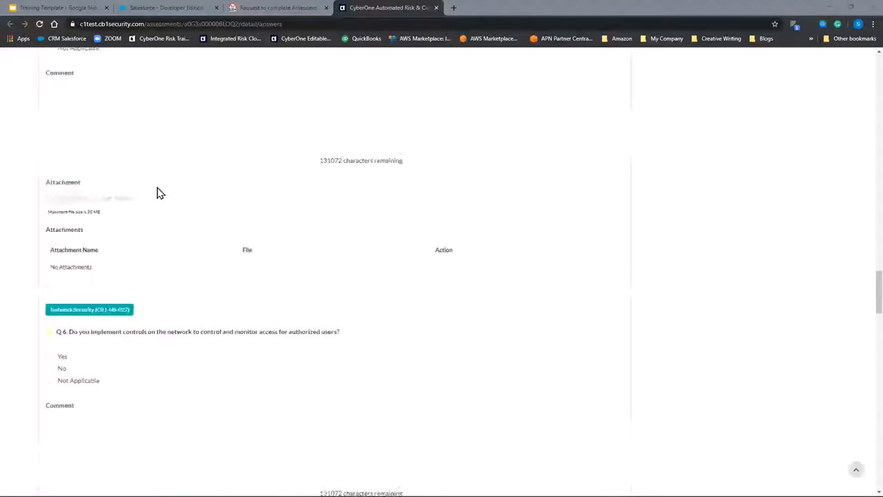
scroll(158, 206, down, 2)
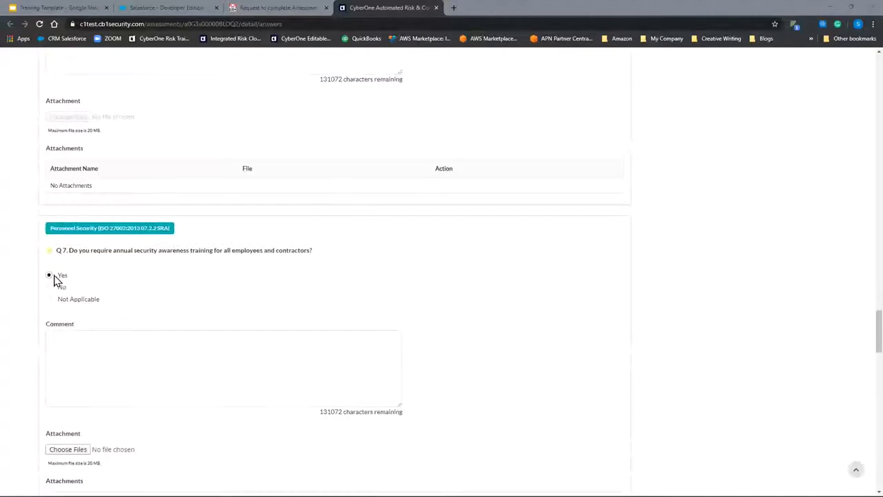
scroll(112, 262, down, 4)
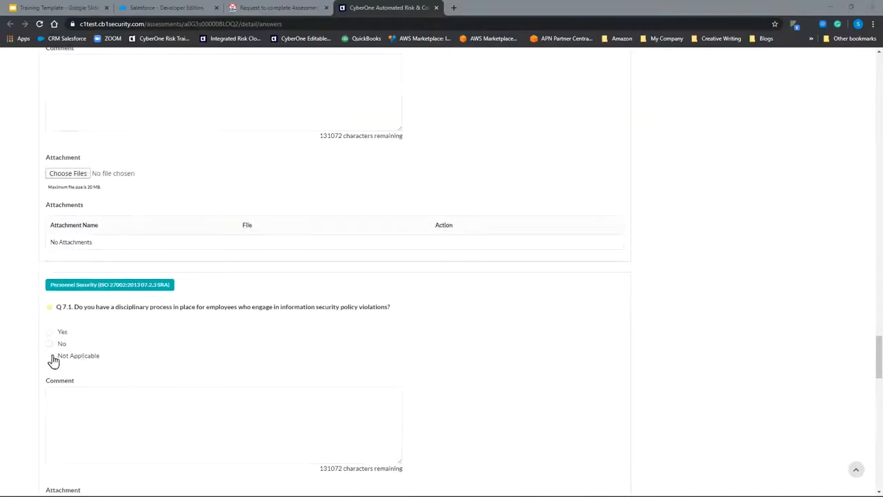
scroll(114, 199, up, 3)
click(49, 195)
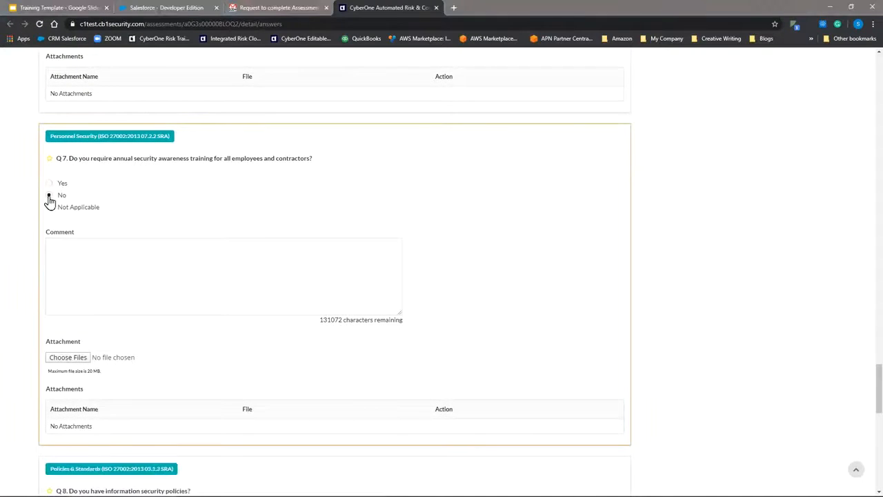
scroll(148, 227, down, 4)
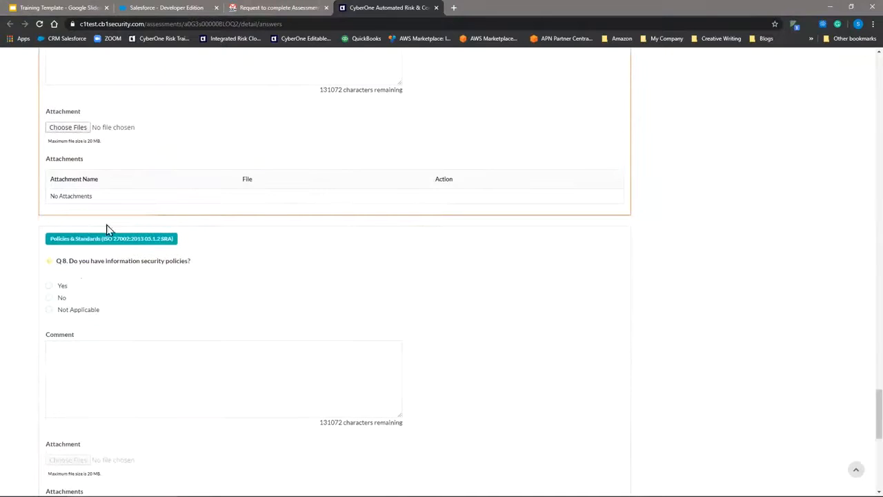
Step: Review the assessment's progress summary and first question, and switch back to the template's question sorting page in Salesforce
scroll(113, 270, up, 14)
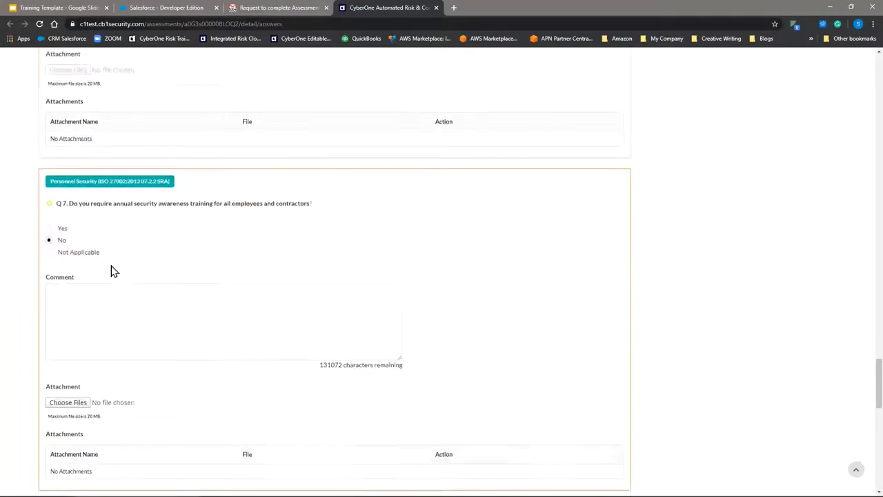
scroll(138, 272, up, 18)
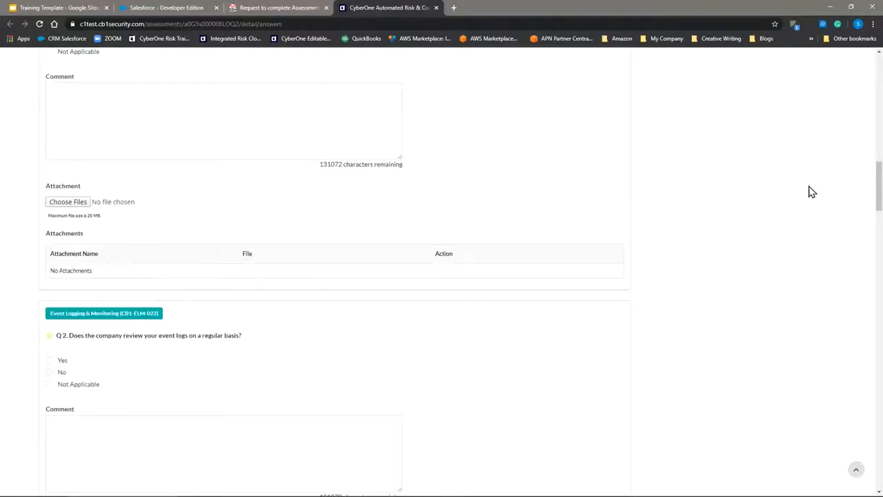
drag(879, 183, 879, 77)
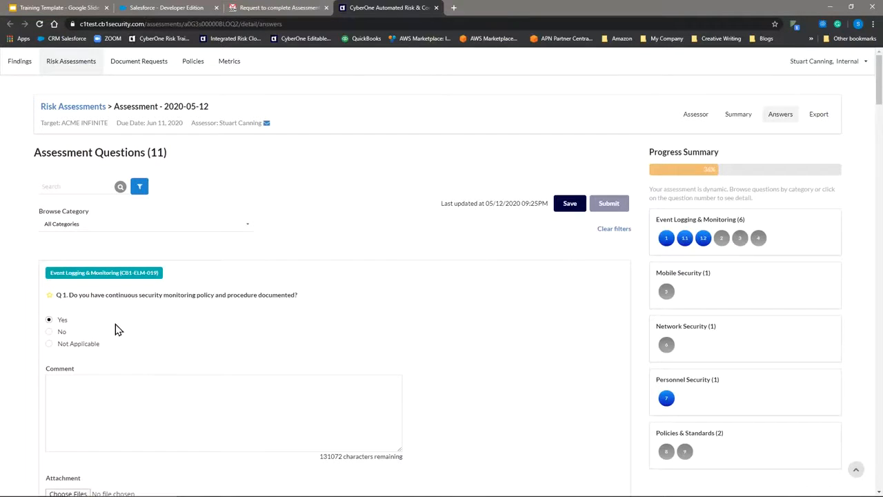
scroll(124, 319, down, 1)
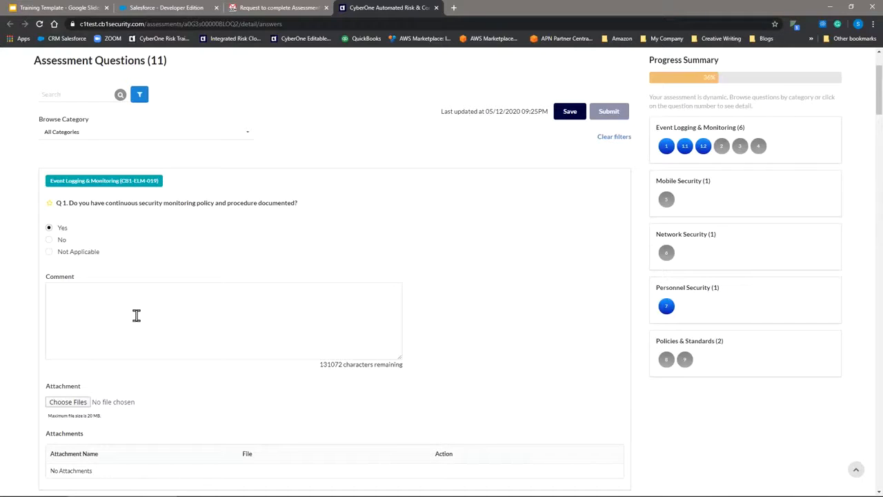
scroll(433, 228, up, 1)
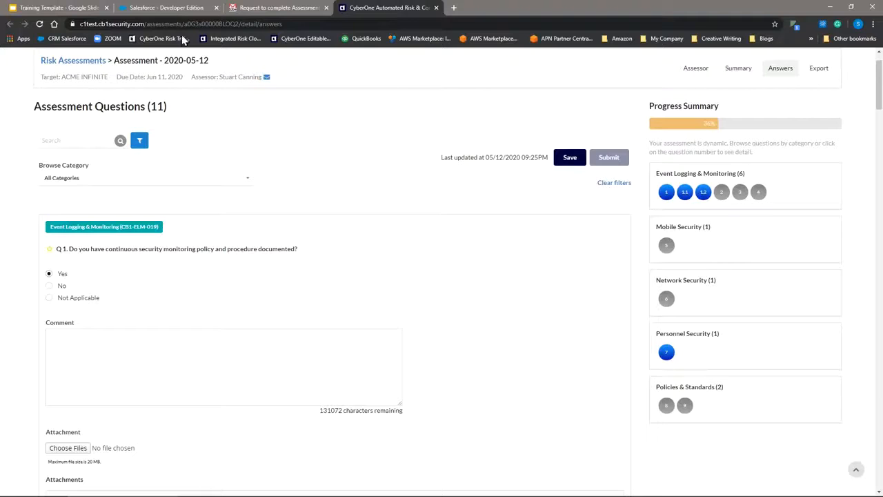
click(160, 9)
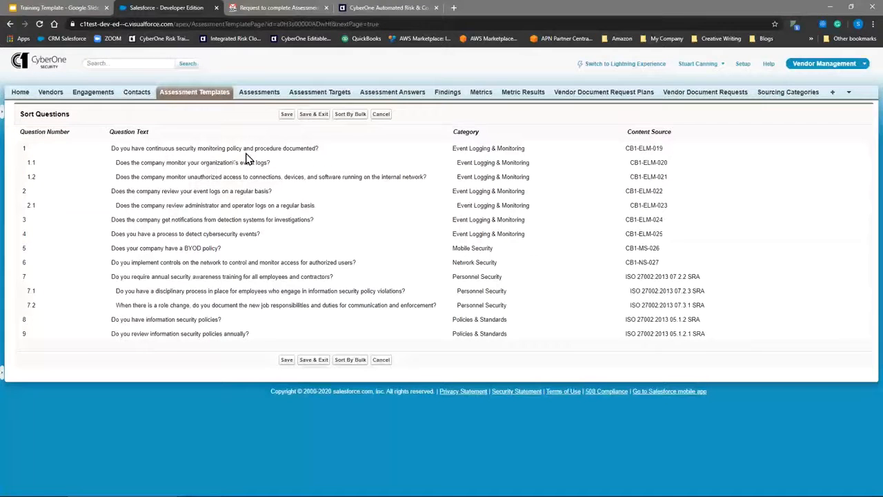